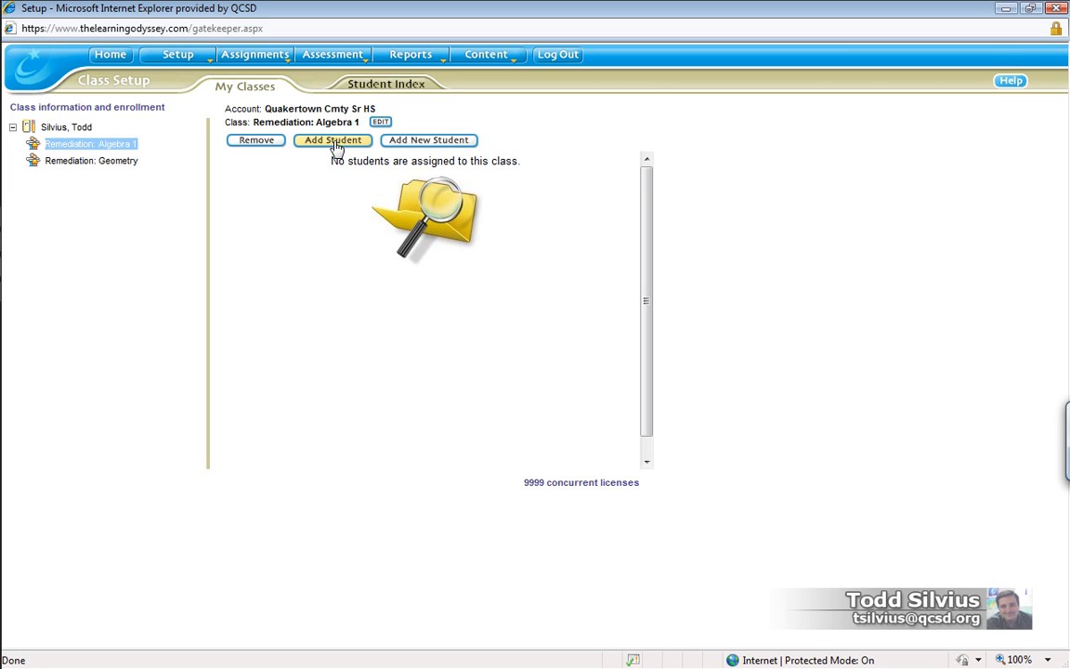
# - Search students by the surname and enrol the found grade 9 student in Remediation: Algebra 1
pyautogui.click(311, 147)
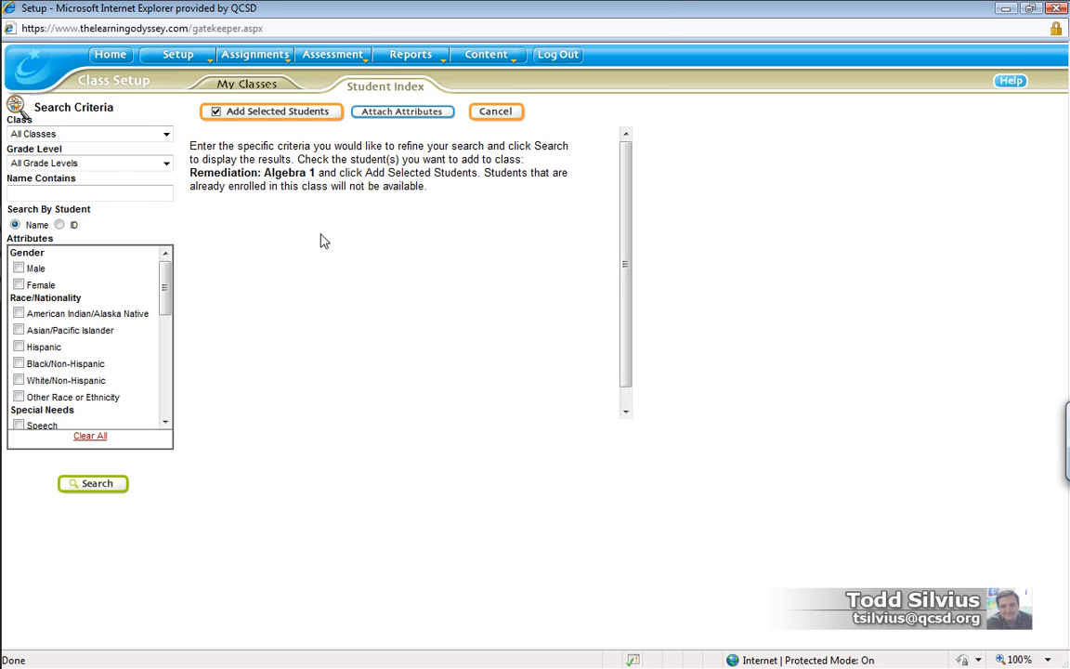
pyautogui.click(115, 195)
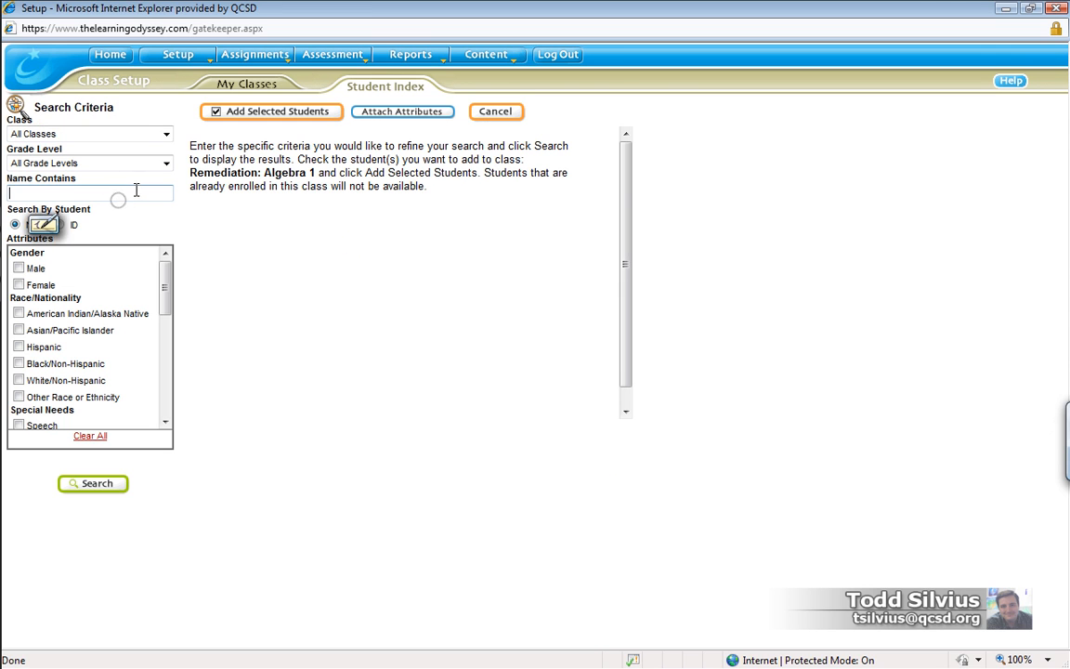
pyautogui.write('silvius')
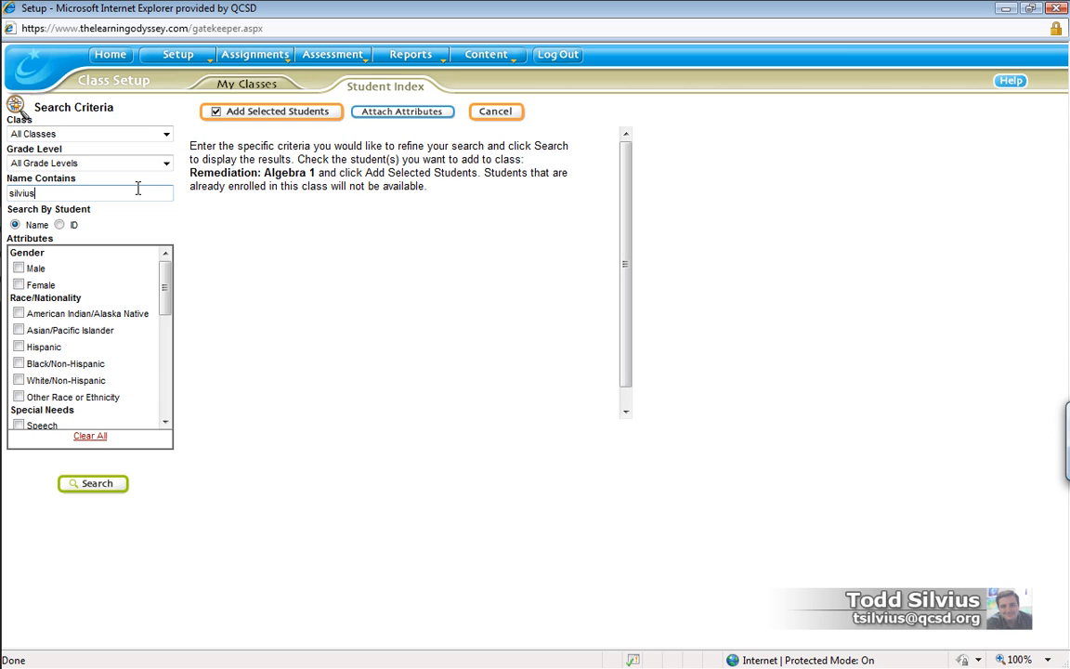
pyautogui.click(96, 484)
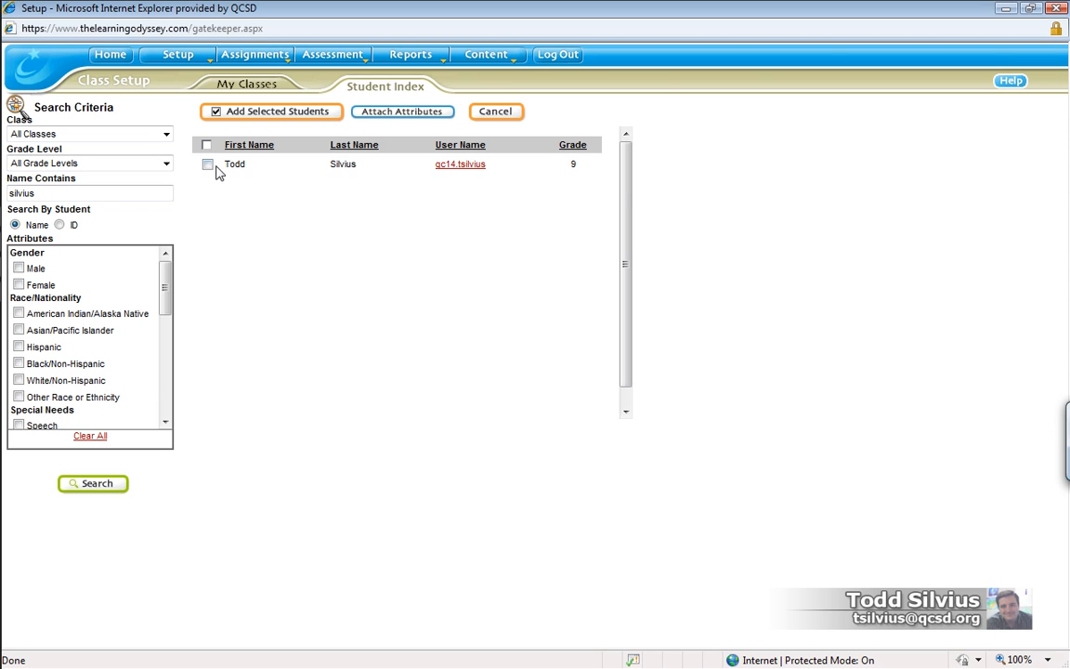
pyautogui.moveTo(231, 169); pyautogui.dragTo(252, 167)
pyautogui.click(260, 173)
pyautogui.click(207, 164)
pyautogui.click(288, 112)
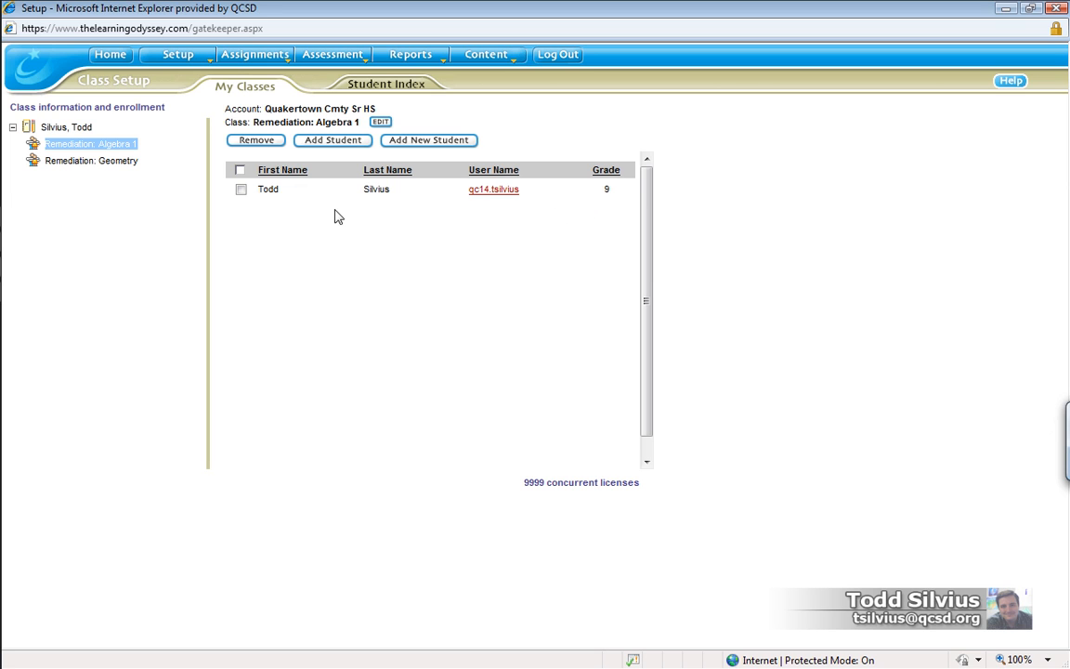
# - Rerun the surname search and add the same grade 9 student to the Remediation: Geometry roster
pyautogui.click(124, 164)
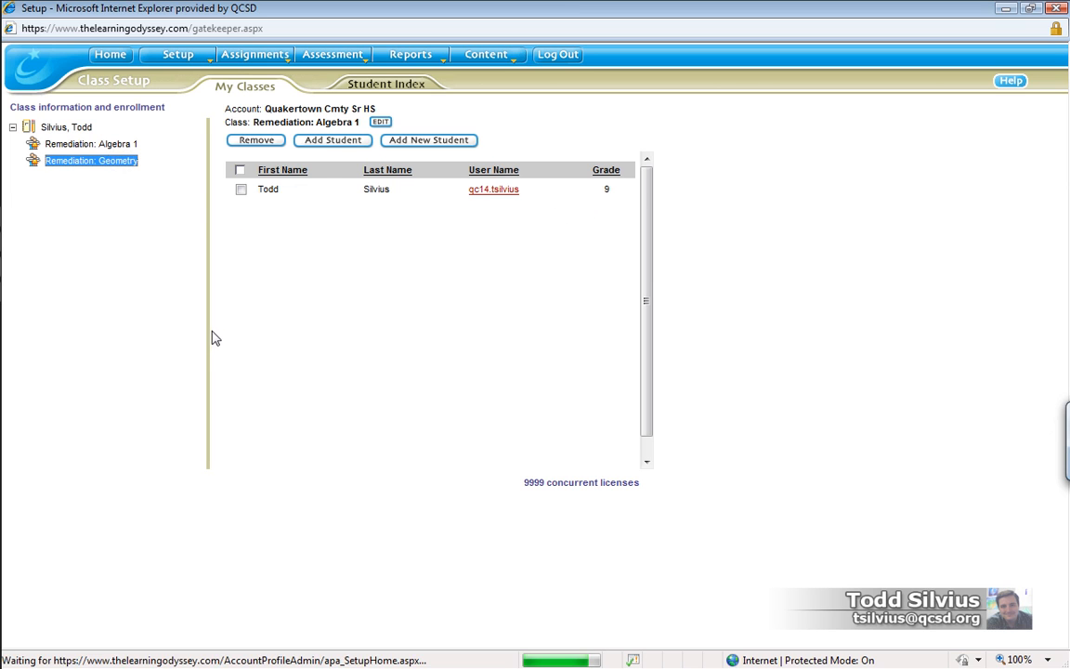
pyautogui.click(325, 147)
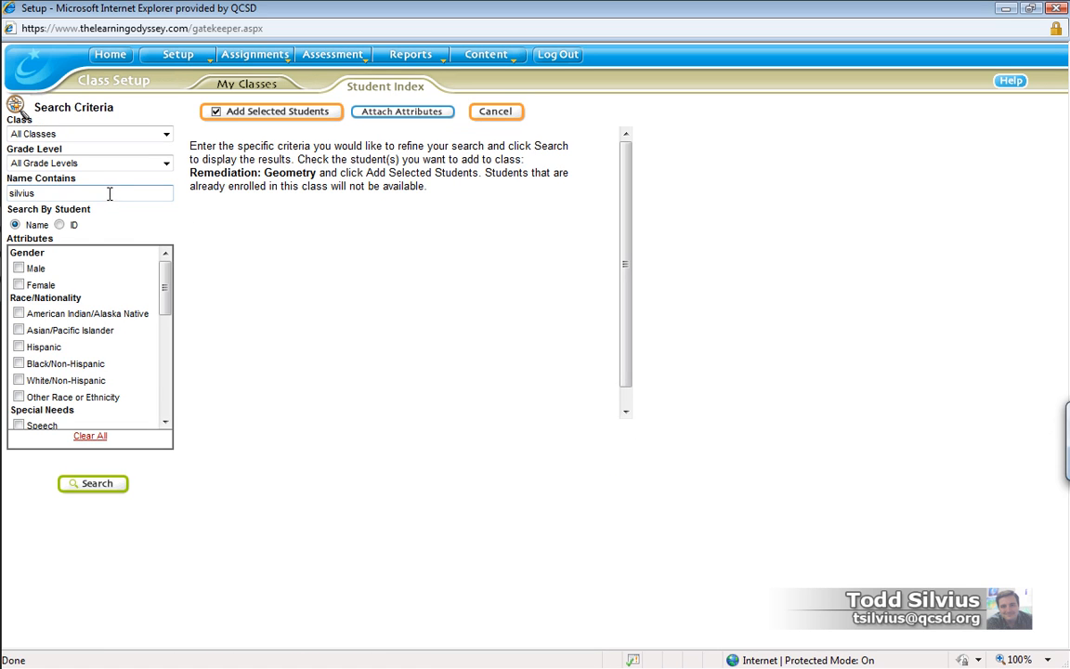
pyautogui.click(96, 482)
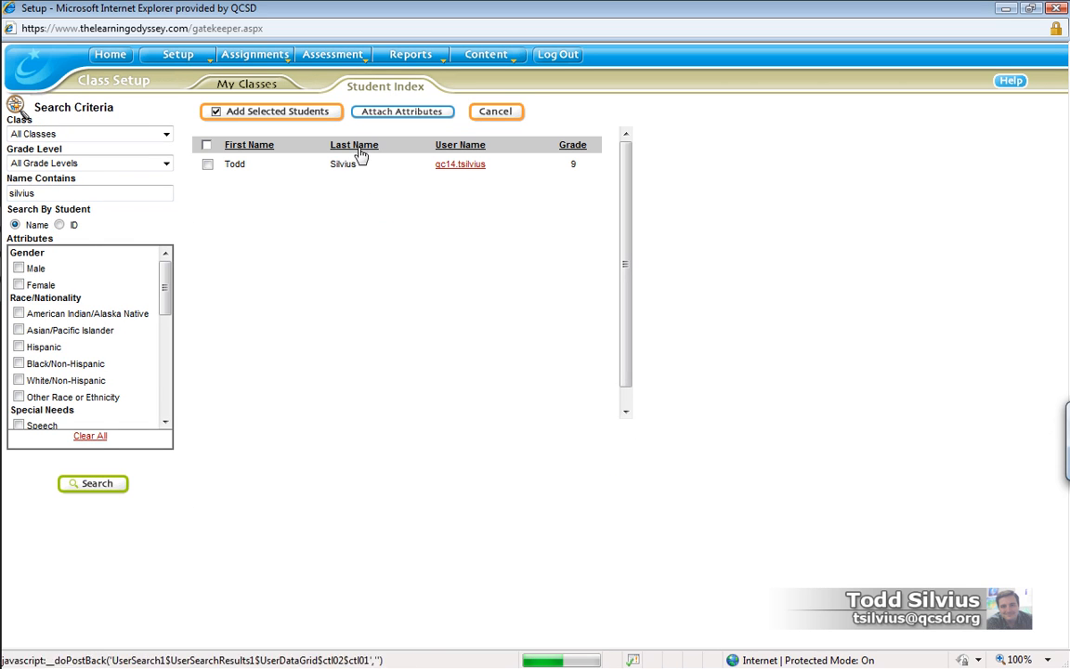
pyautogui.click(207, 166)
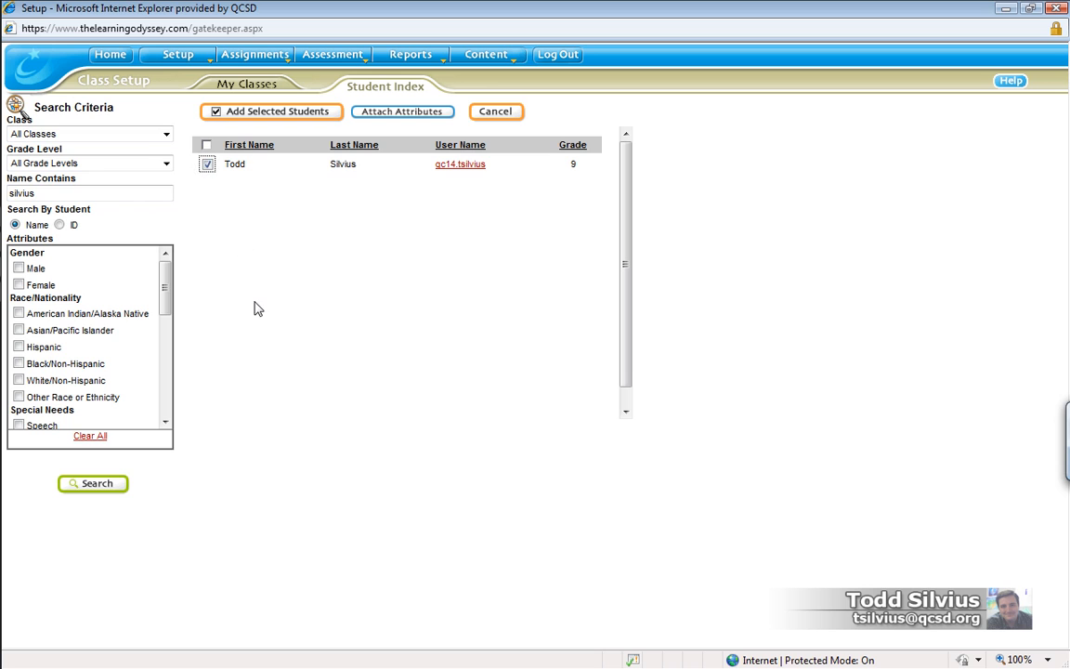
pyautogui.click(286, 114)
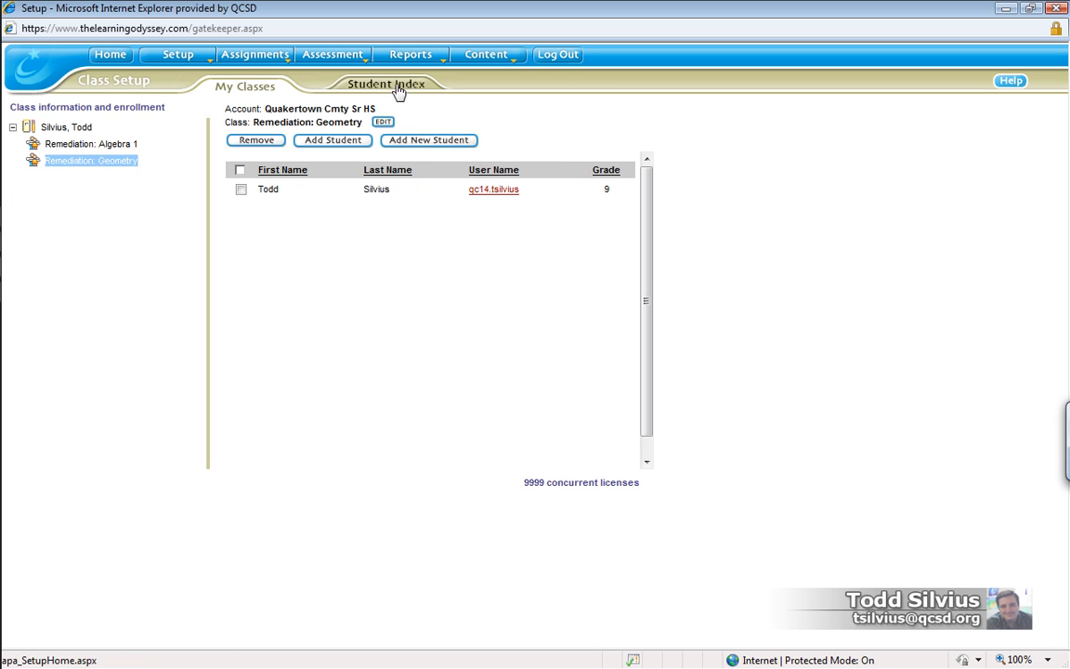
# - Start a new student record and position the Student Setup window at the First Name field
pyautogui.click(426, 140)
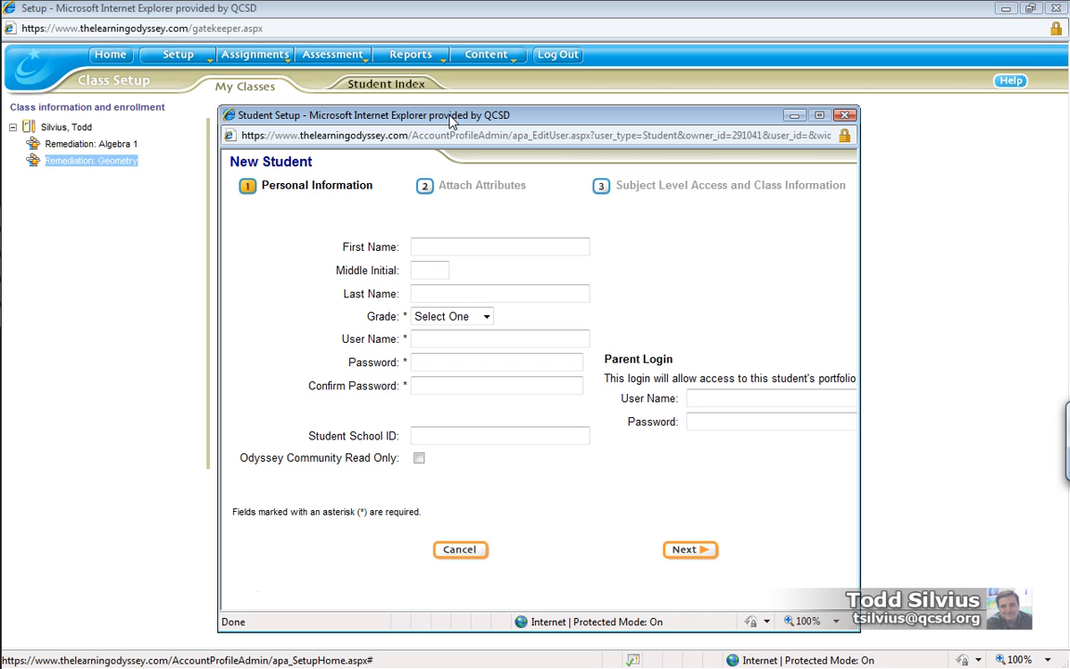
pyautogui.moveTo(452, 117); pyautogui.dragTo(402, 90)
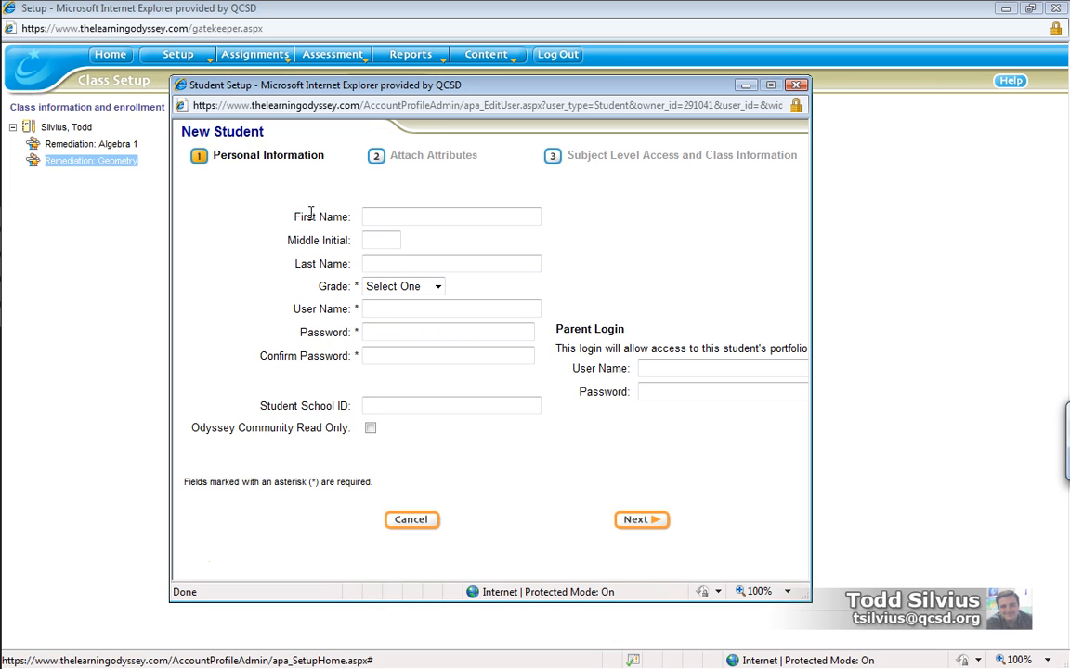
pyautogui.click(394, 215)
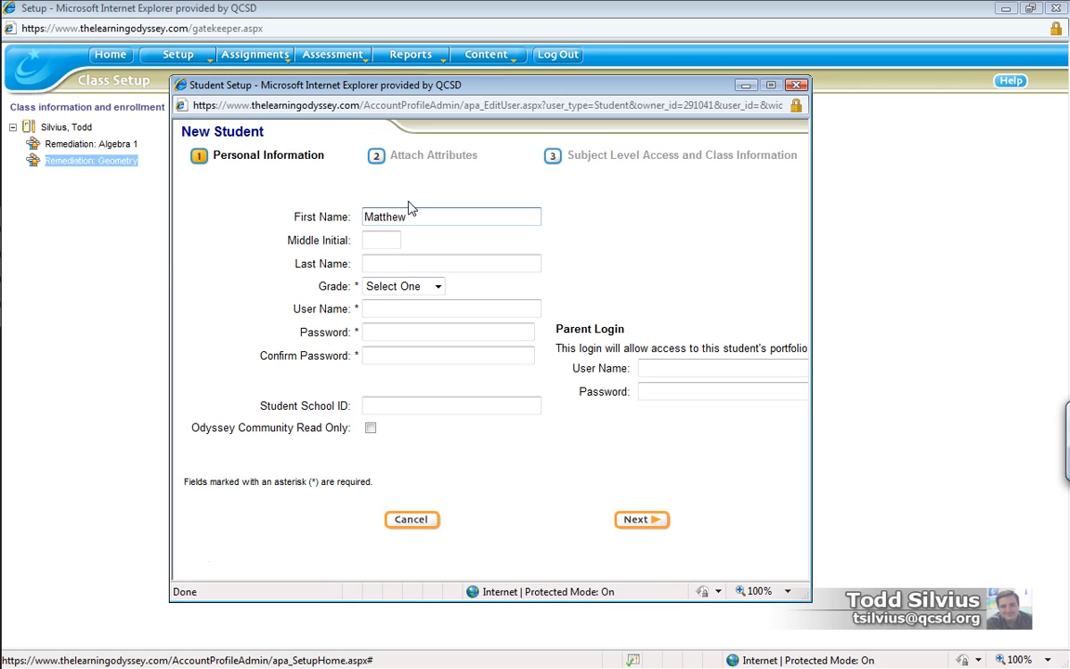
# - Enter the new student's first and last name and set the grade to Tenth
pyautogui.click(397, 261)
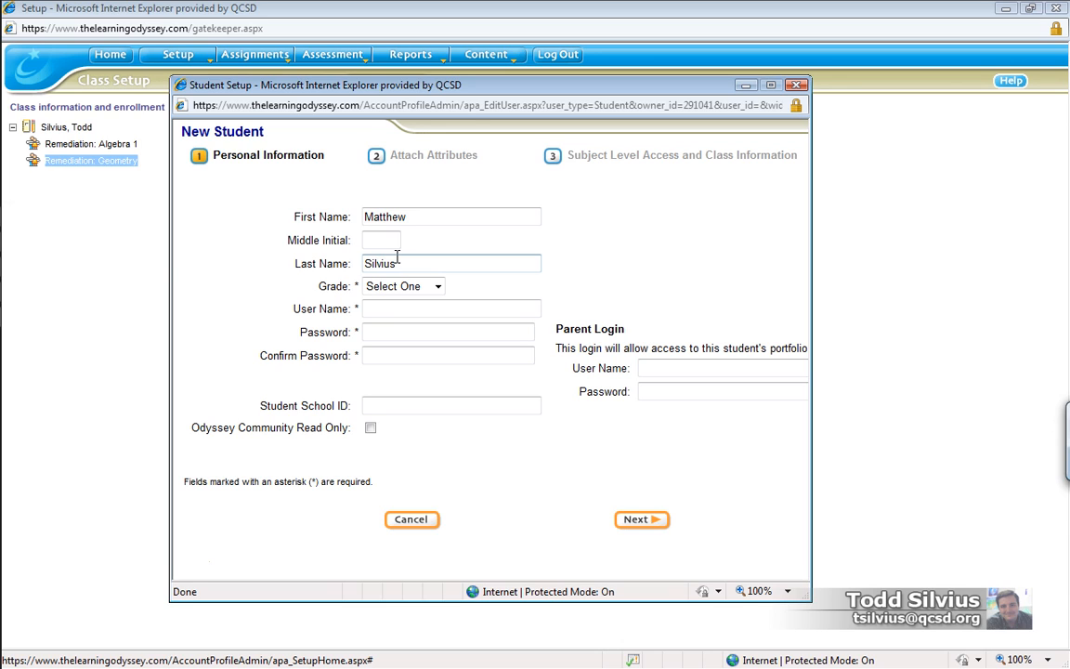
pyautogui.click(437, 286)
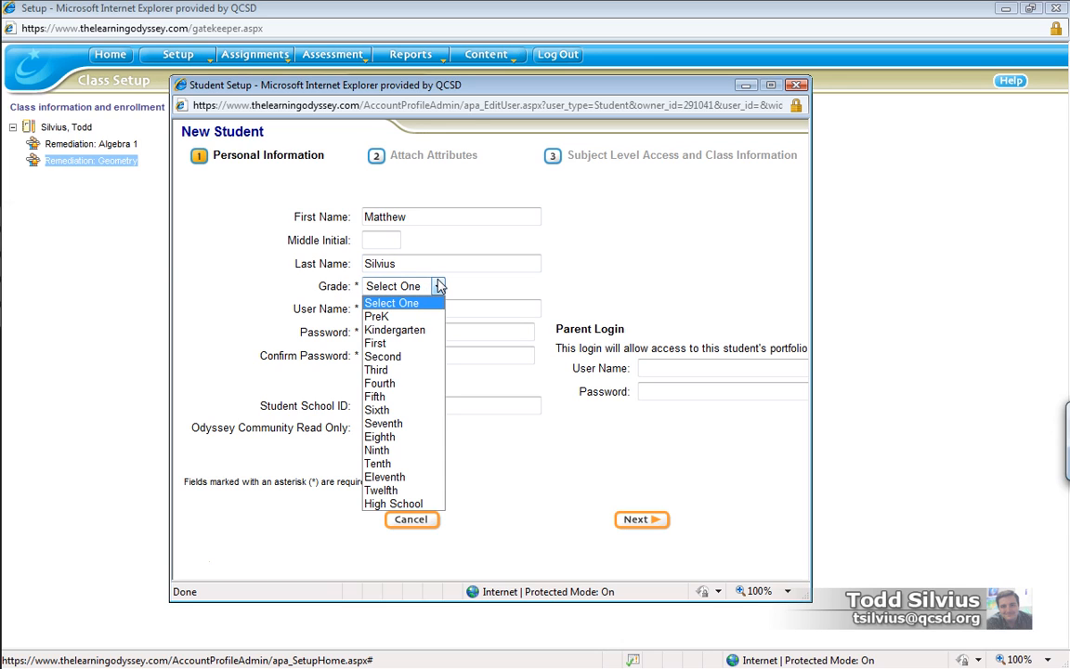
pyautogui.click(420, 462)
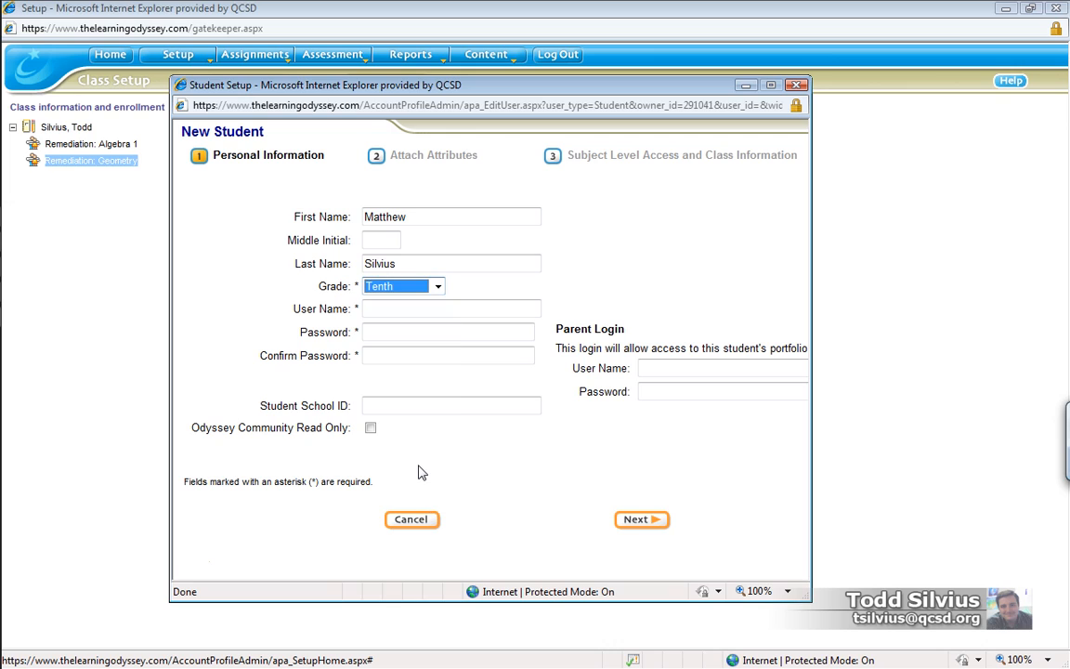
# - Fill in the student's user name
pyautogui.click(511, 308)
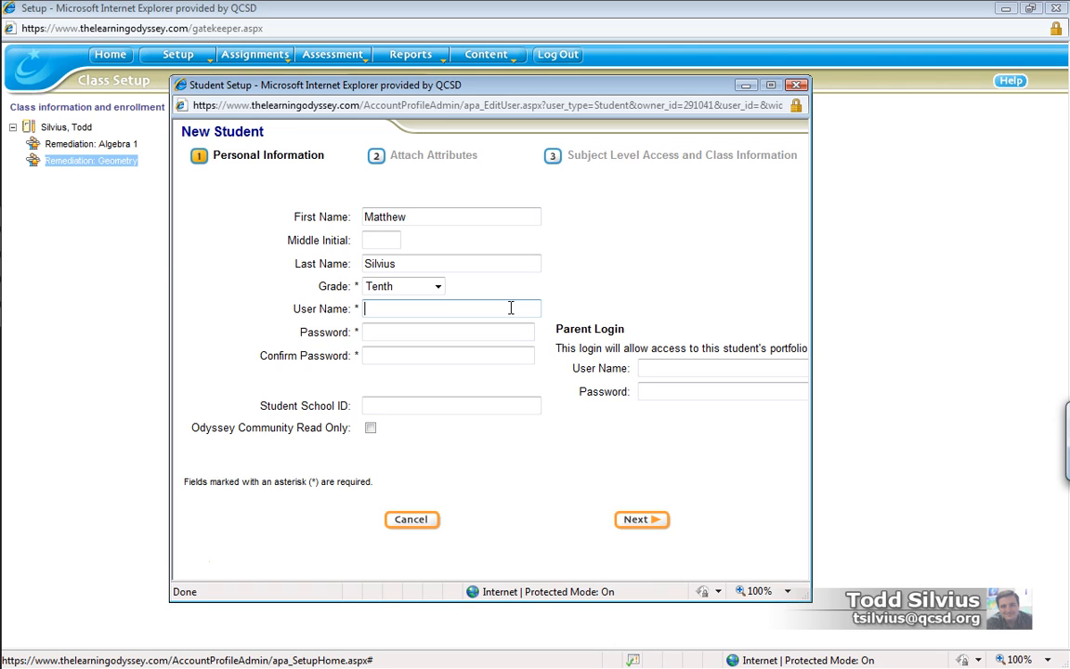
# - Enter and confirm the student's password, then fill in the student school ID
pyautogui.click(384, 326)
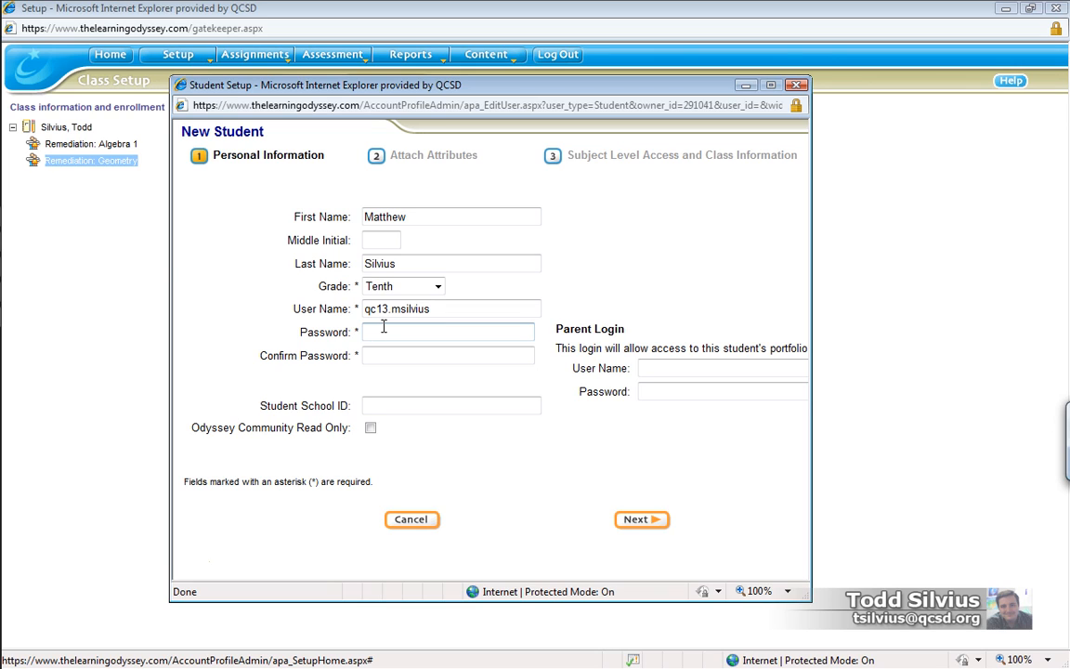
pyautogui.write('•••••')
pyautogui.press('Tab')
pyautogui.write('•••••')
pyautogui.click(476, 408)
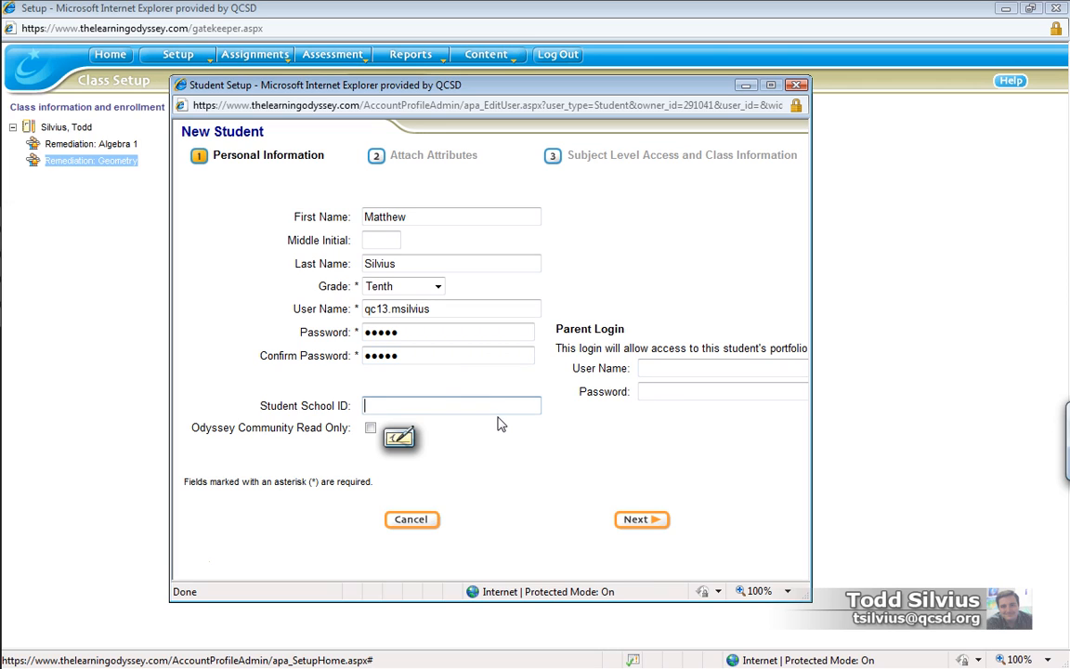
pyautogui.write('12345')
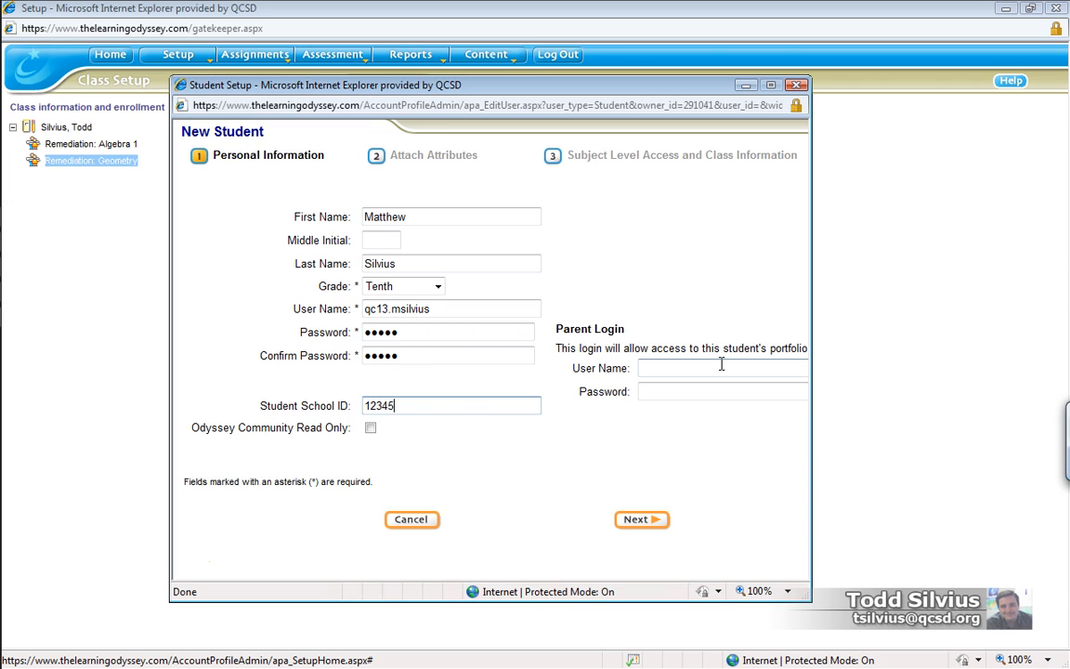
pyautogui.click(673, 368)
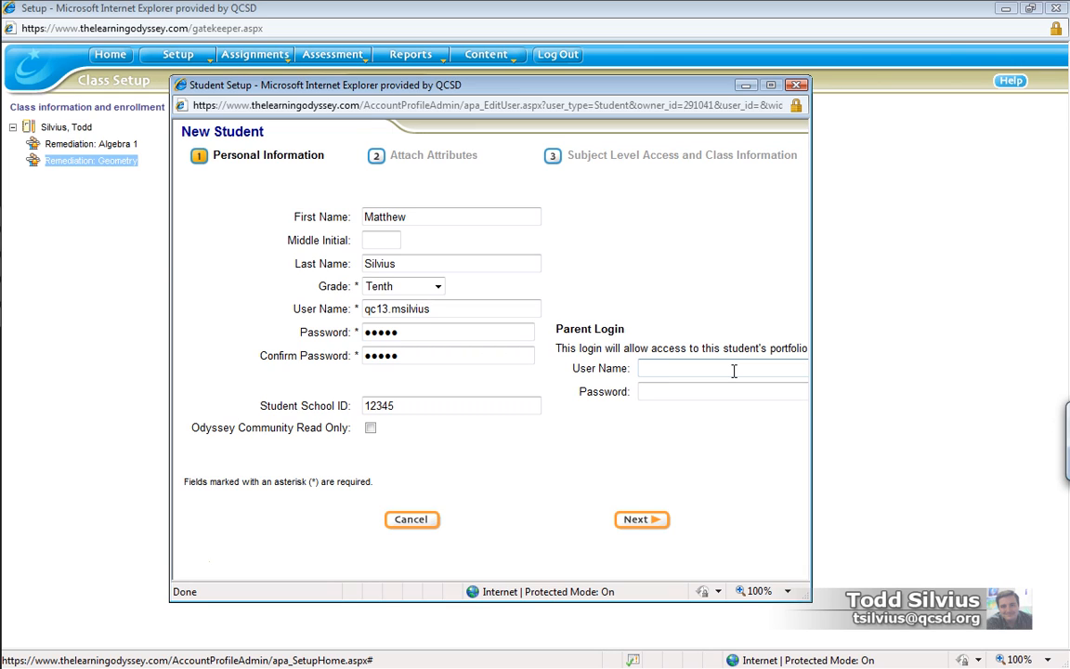
# - Enter the parent login user name and its password on the New Student form
pyautogui.moveTo(682, 368); pyautogui.dragTo(630, 370)
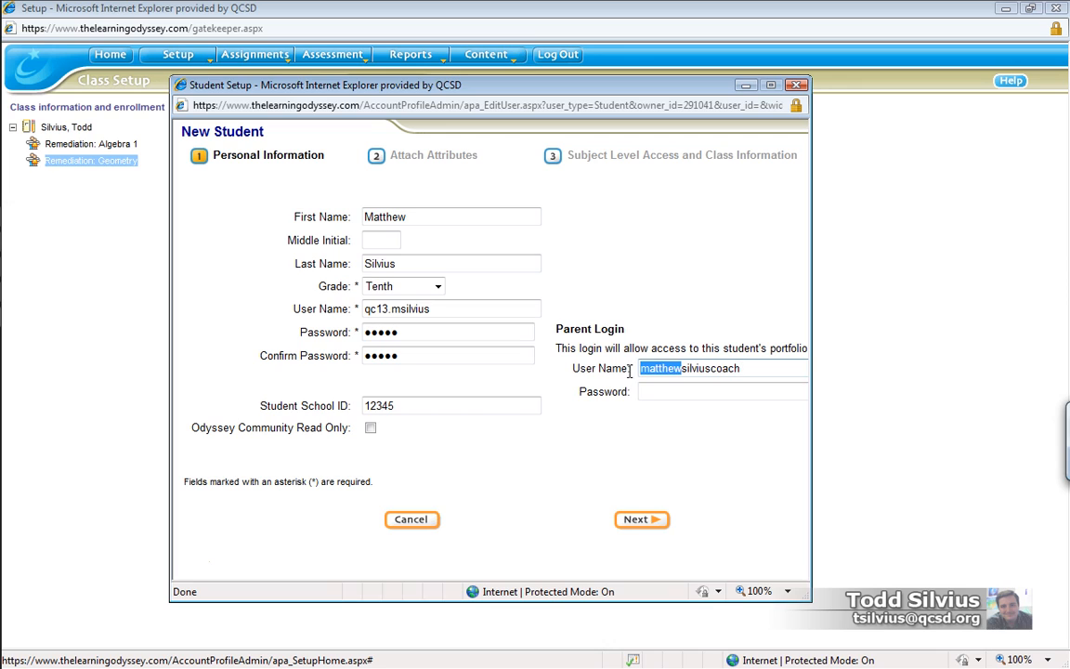
pyautogui.click(693, 308)
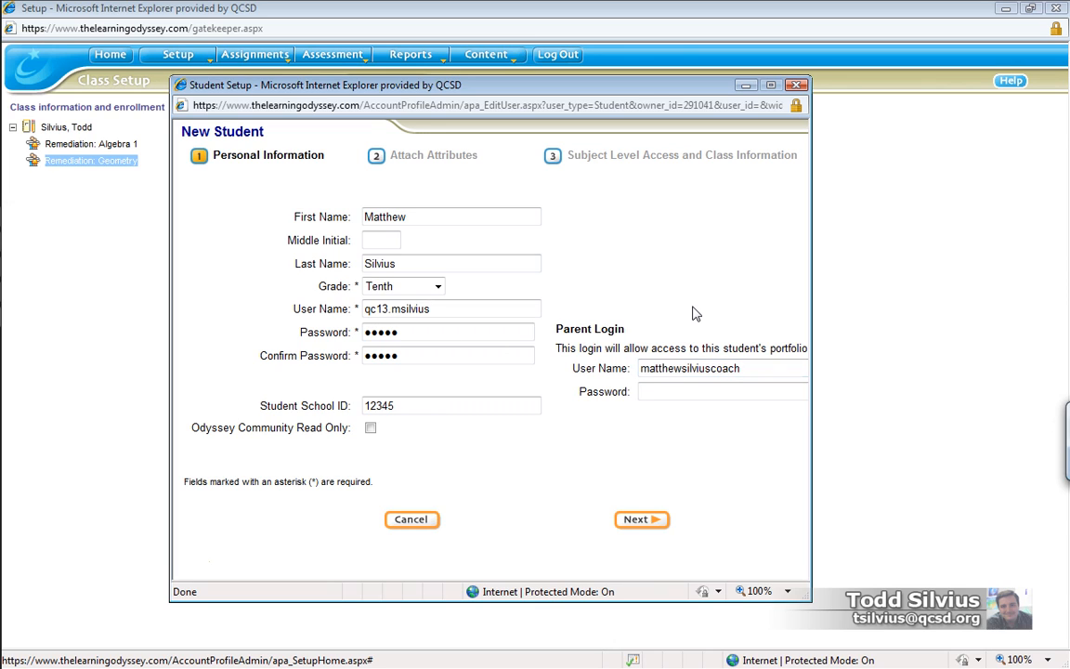
pyautogui.click(679, 392)
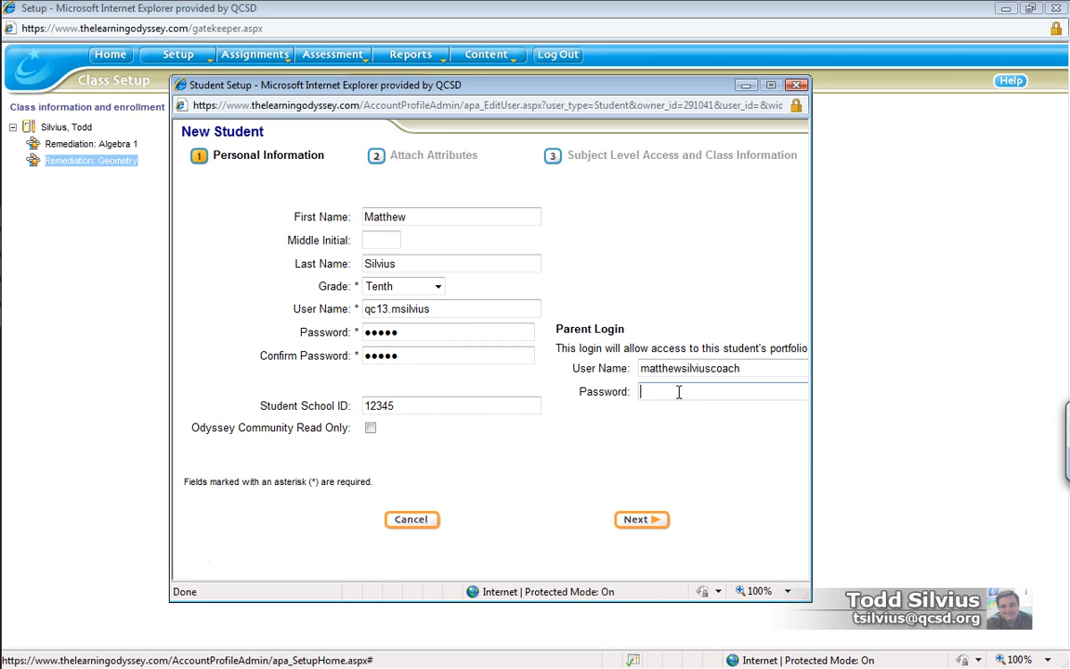
pyautogui.write('*******')
pyautogui.click(404, 216)
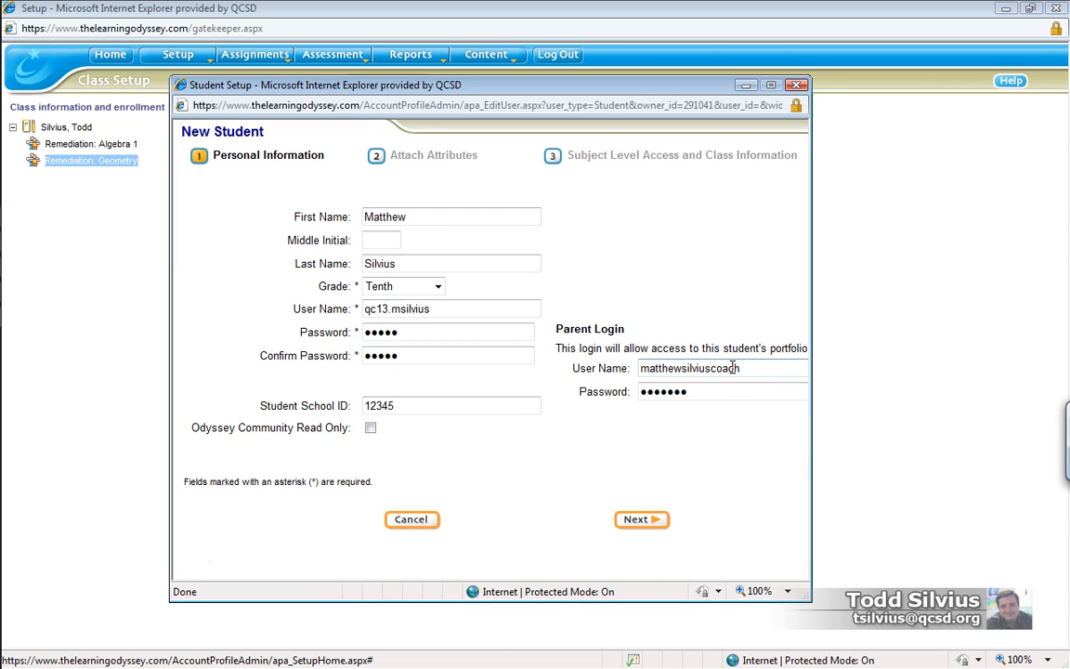
# - Go to step 2, Attach Attributes, and review the list leaving every attribute unchecked
pyautogui.click(641, 525)
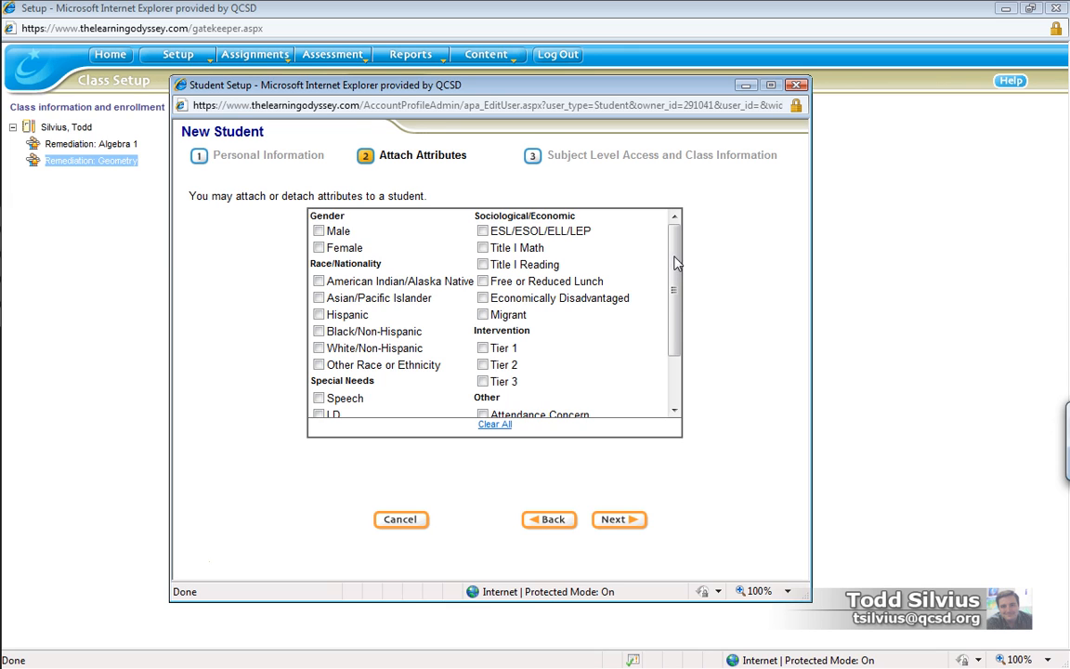
pyautogui.moveTo(675, 258); pyautogui.dragTo(677, 339)
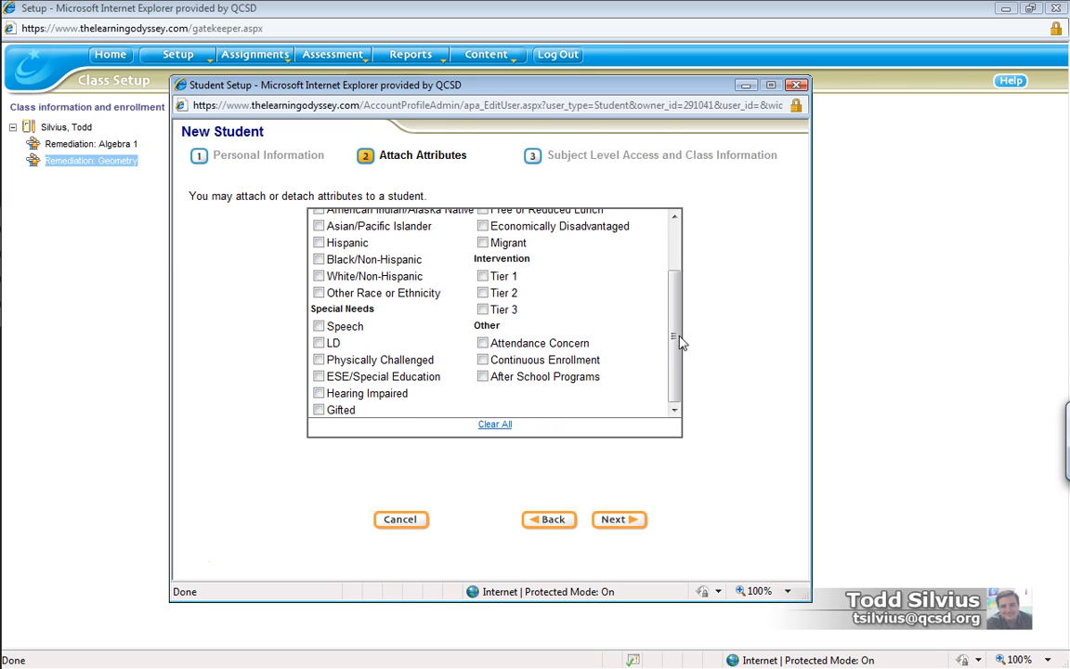
pyautogui.scroll(3, 609, 269)
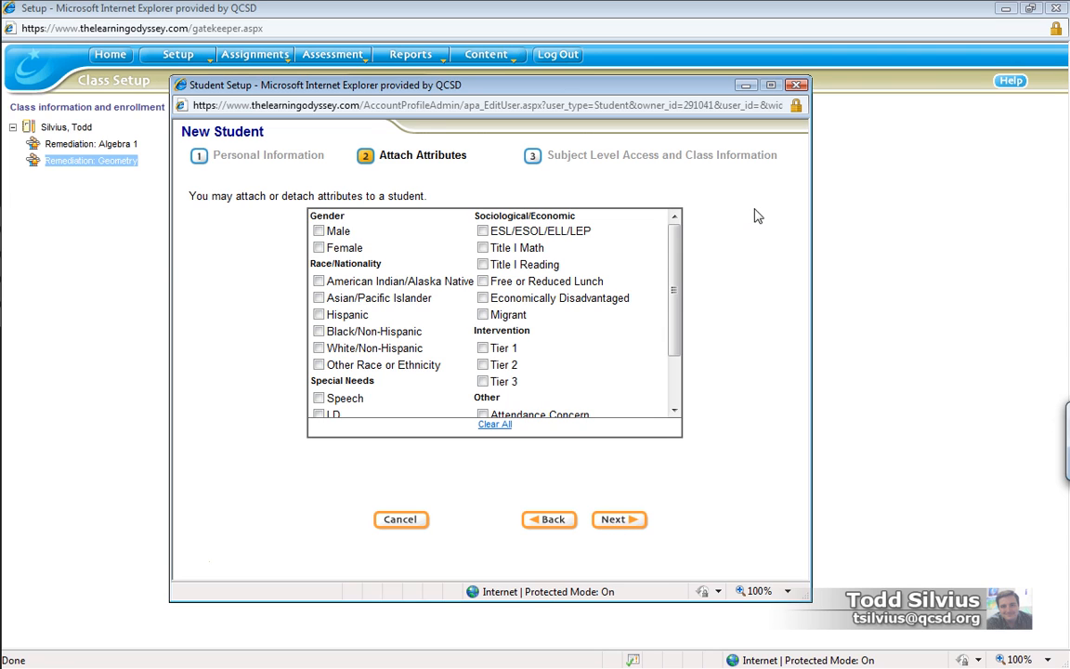
# - On step 3, set Geometry access to HS and save the new student into Remediation: Geometry
pyautogui.click(632, 522)
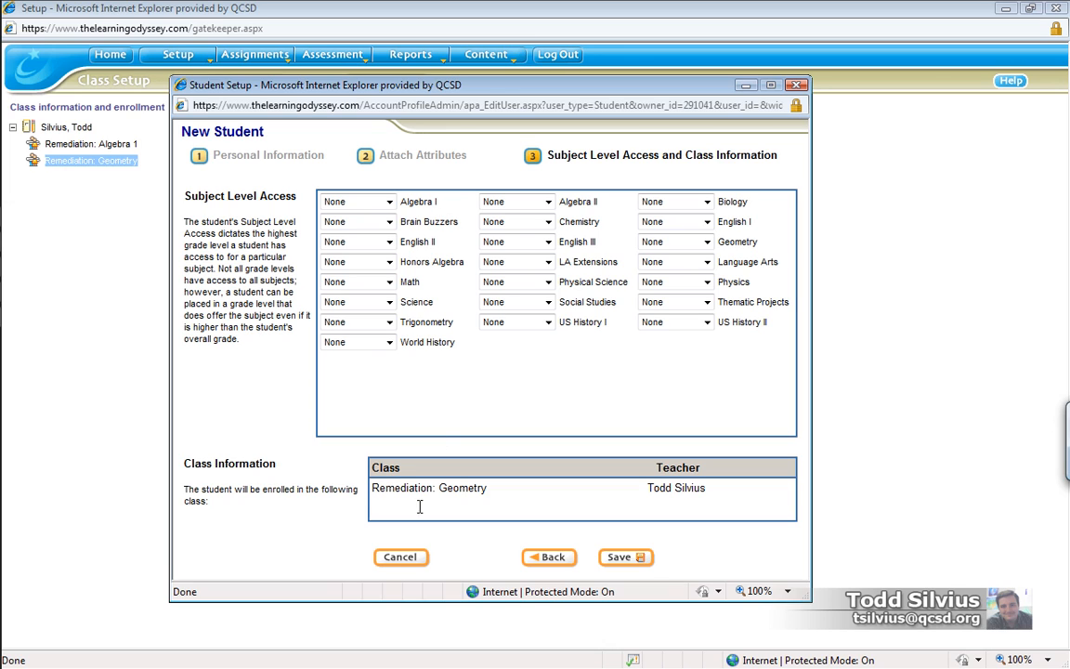
pyautogui.moveTo(373, 488); pyautogui.dragTo(731, 489)
pyautogui.click(751, 343)
pyautogui.click(707, 243)
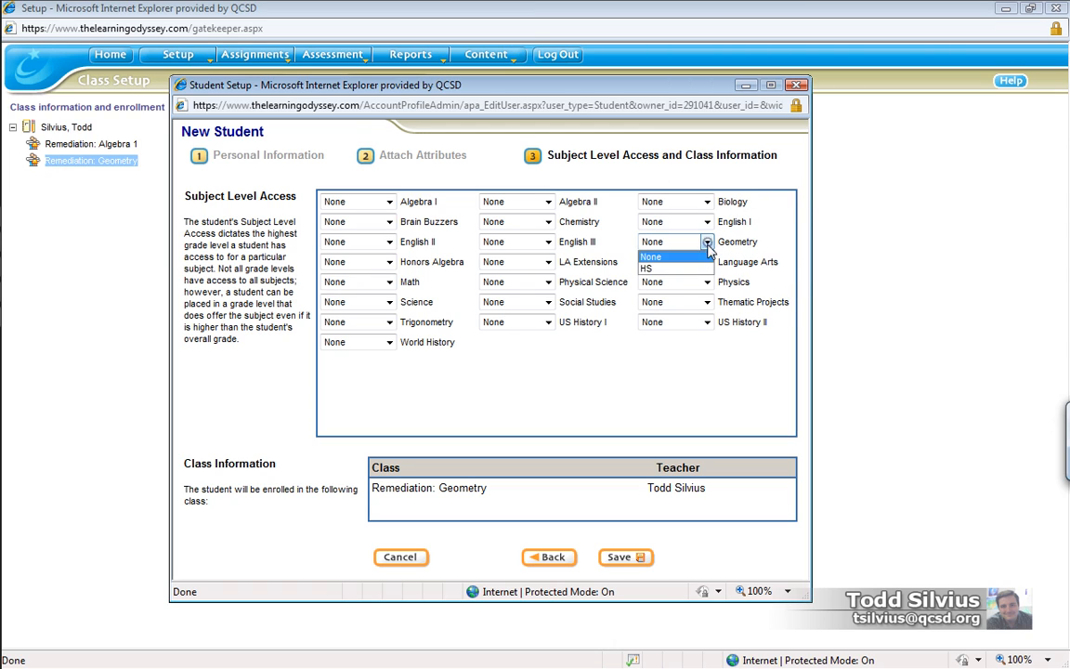
pyautogui.click(669, 261)
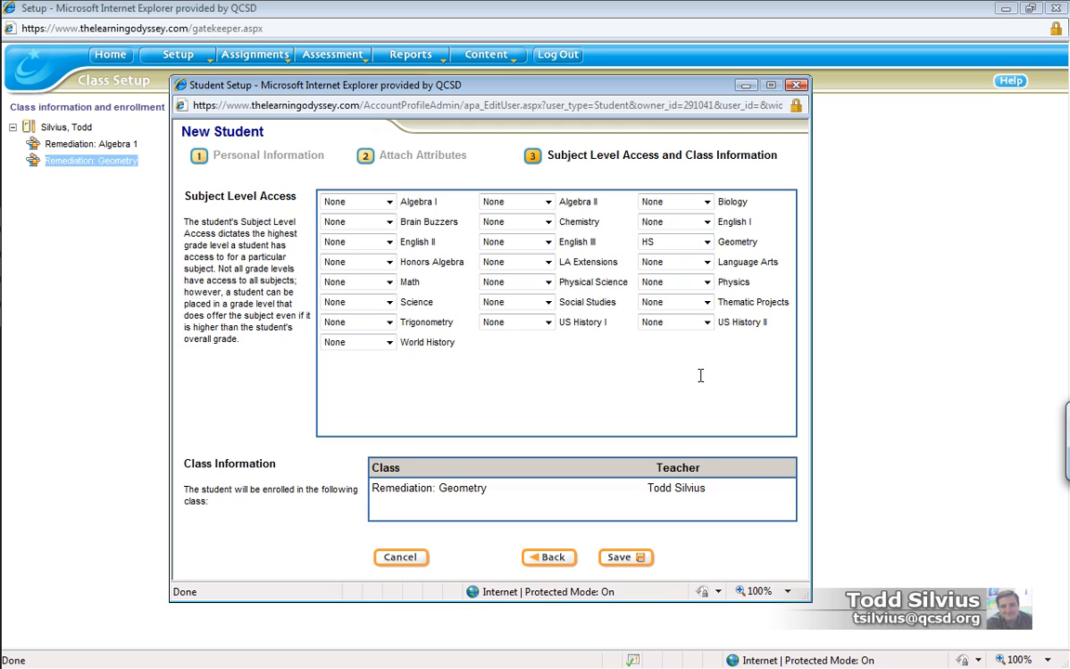
pyautogui.click(720, 417)
pyautogui.click(624, 557)
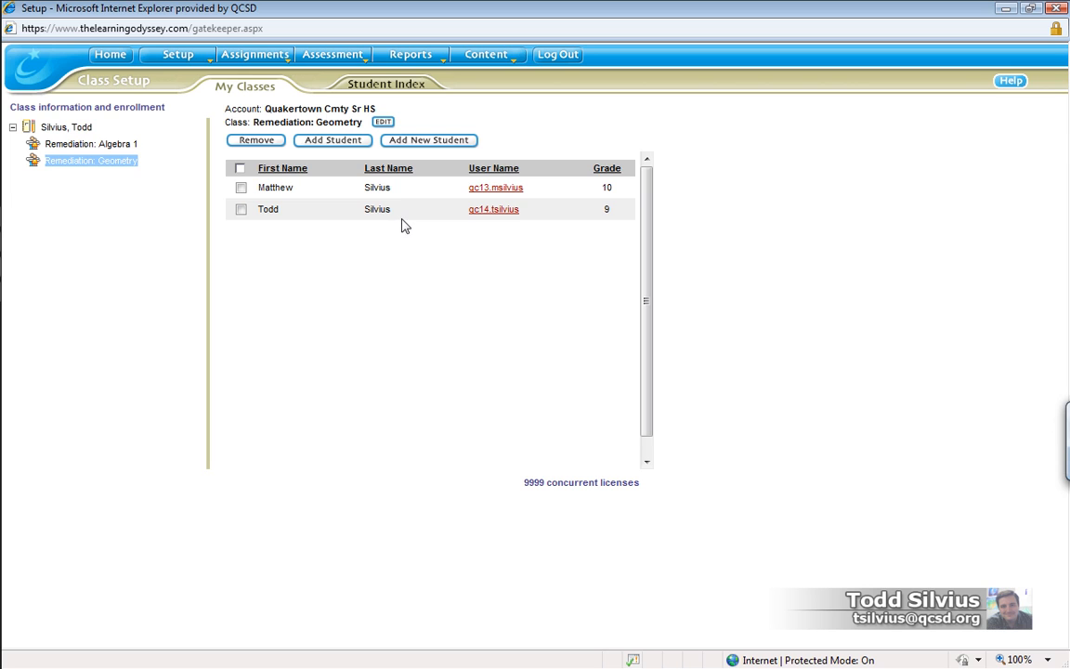
# - Open the Remediation: Algebra 1 roster and bring up the Student Index search
pyautogui.click(120, 146)
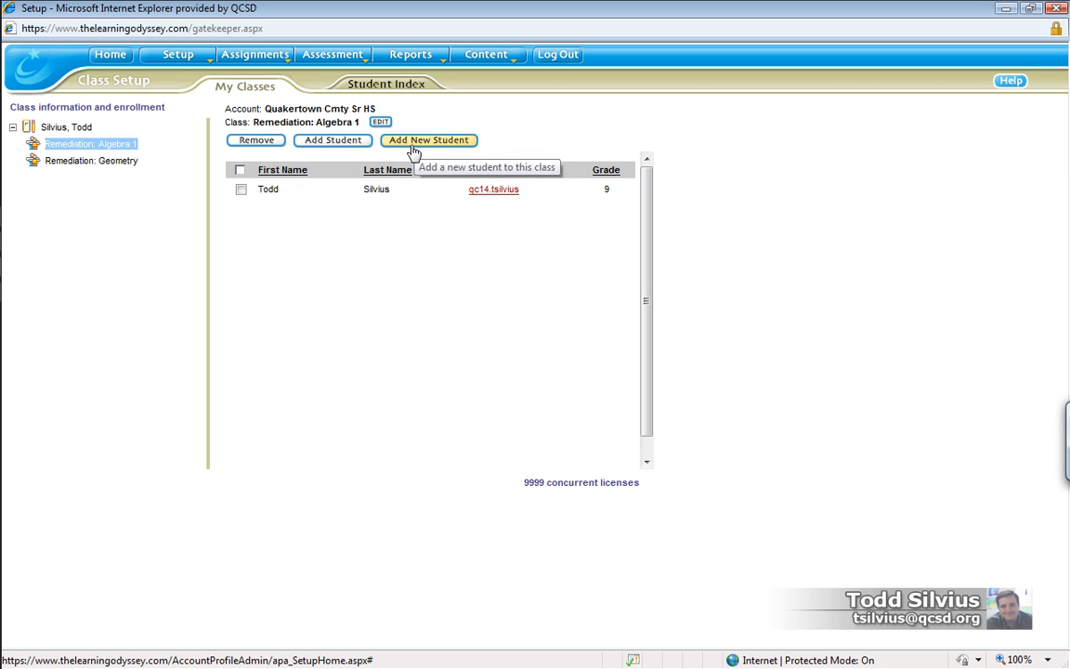
pyautogui.click(339, 143)
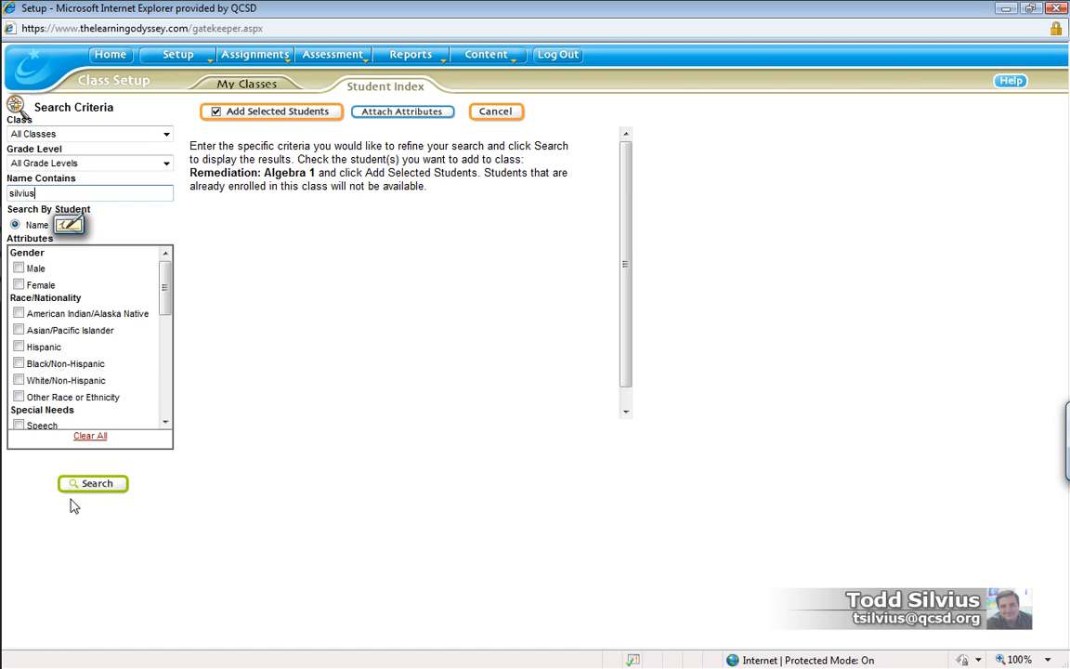
# - Search, tick the new grade 10 student, and add them to Remediation: Algebra 1
pyautogui.click(91, 486)
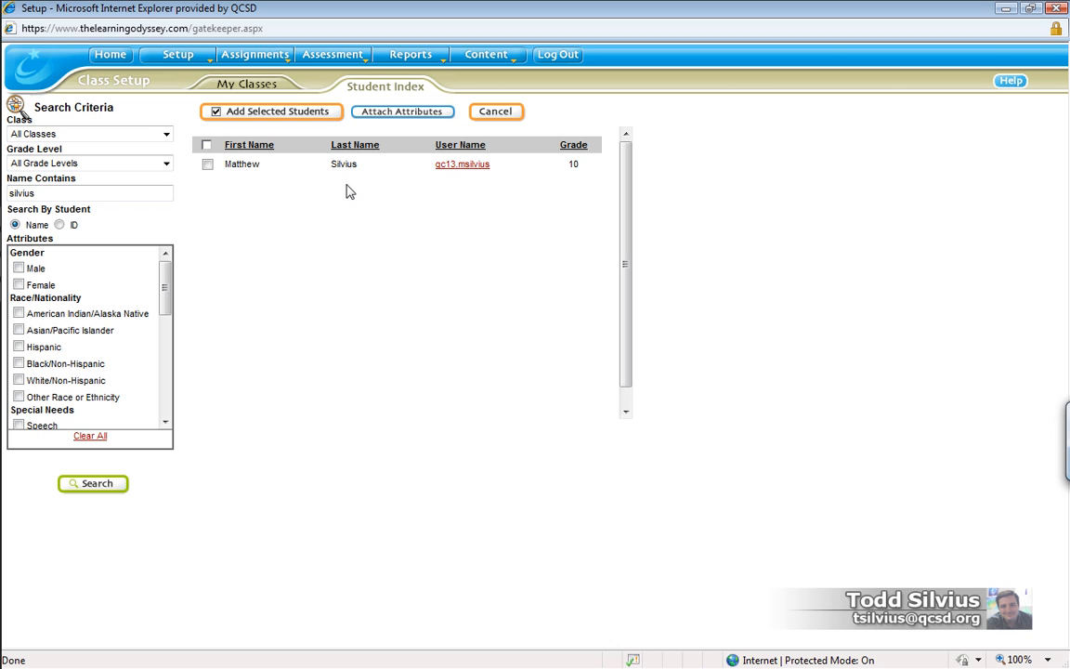
pyautogui.click(207, 164)
pyautogui.click(281, 111)
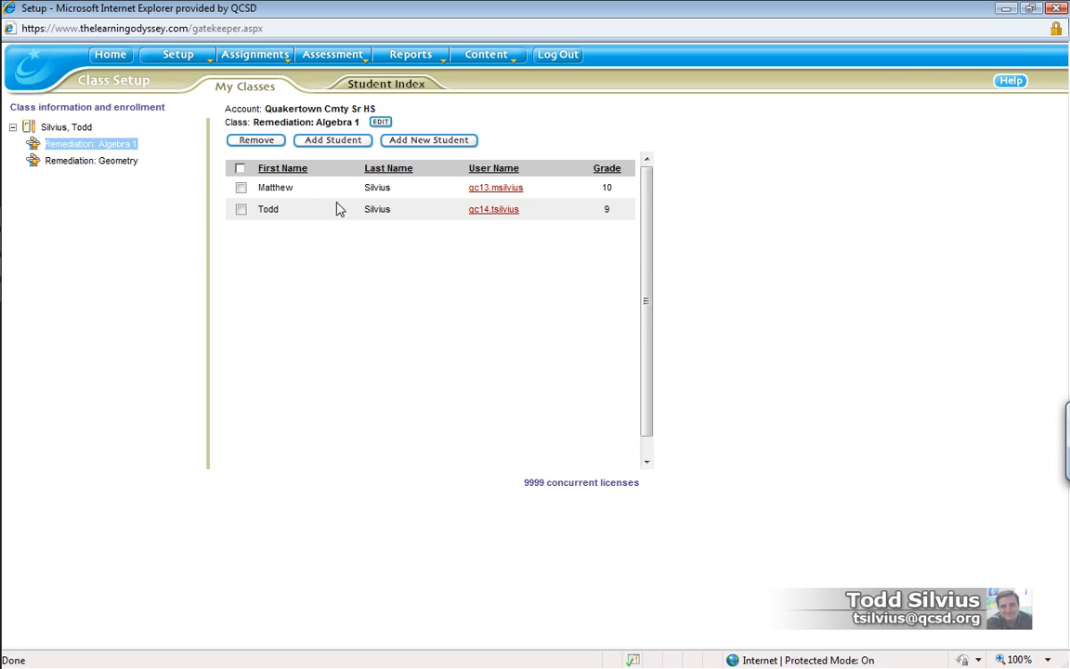
# - Check the Remediation: Algebra 1 roster, then display the Remediation: Geometry roster listing both students
pyautogui.click(123, 140)
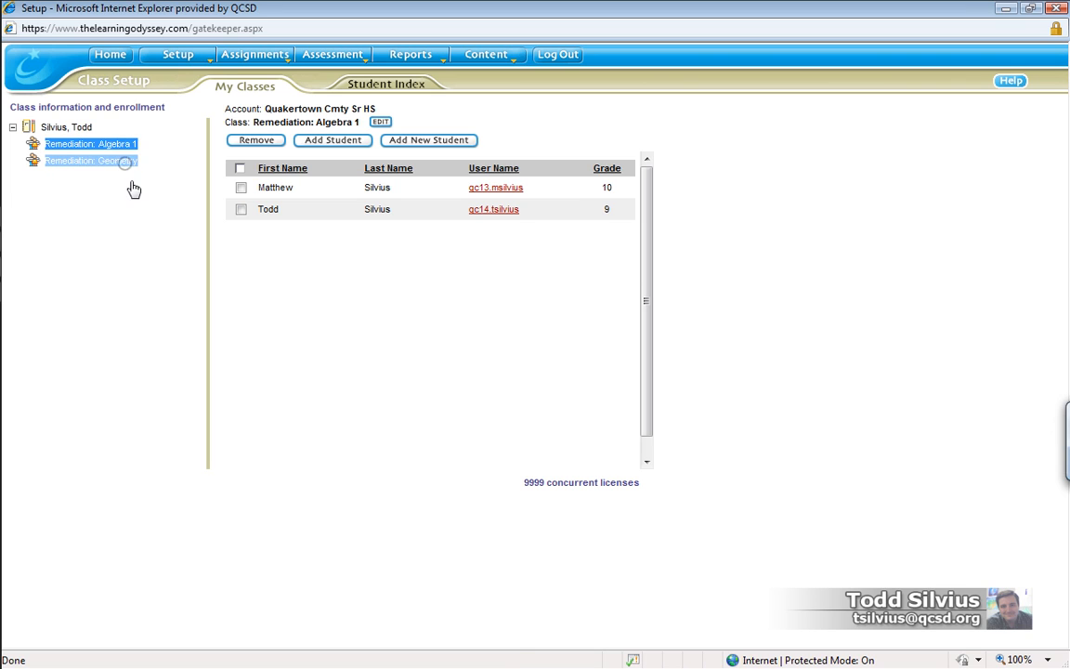
pyautogui.click(124, 164)
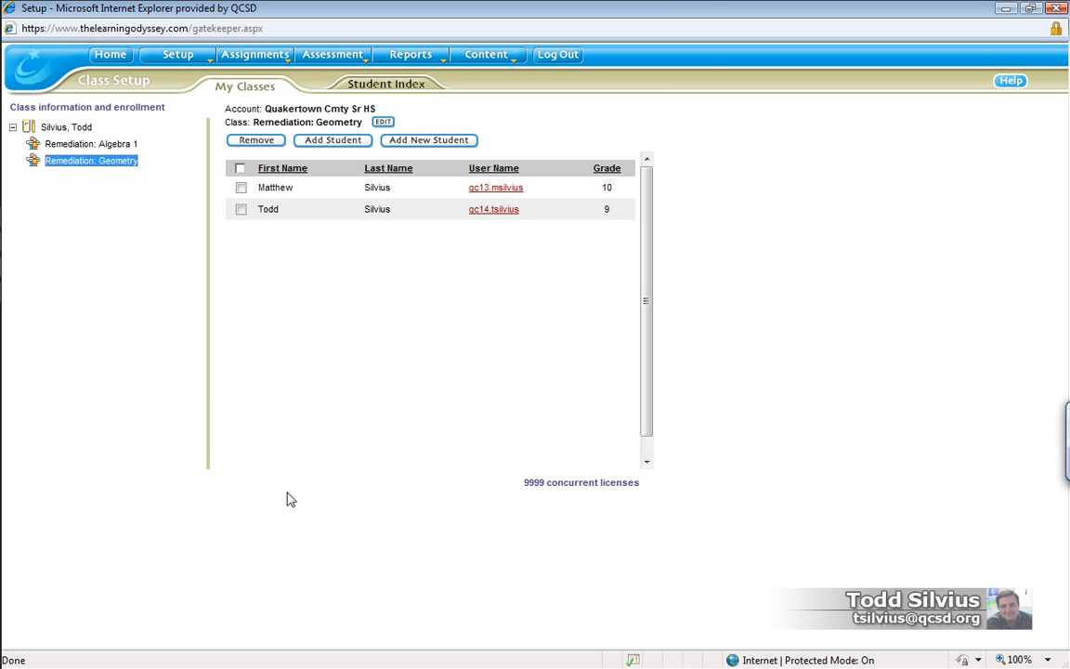